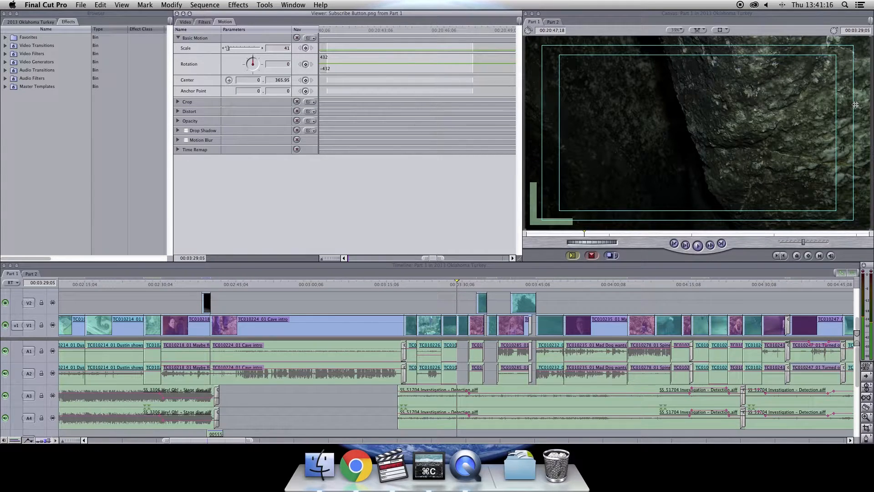
Apply the Color Corrector 3-way filter to the "Crack in wall" clip on V1 and open that clip in the Viewer.
{"action": "left_click", "coordinate": [466, 301]}
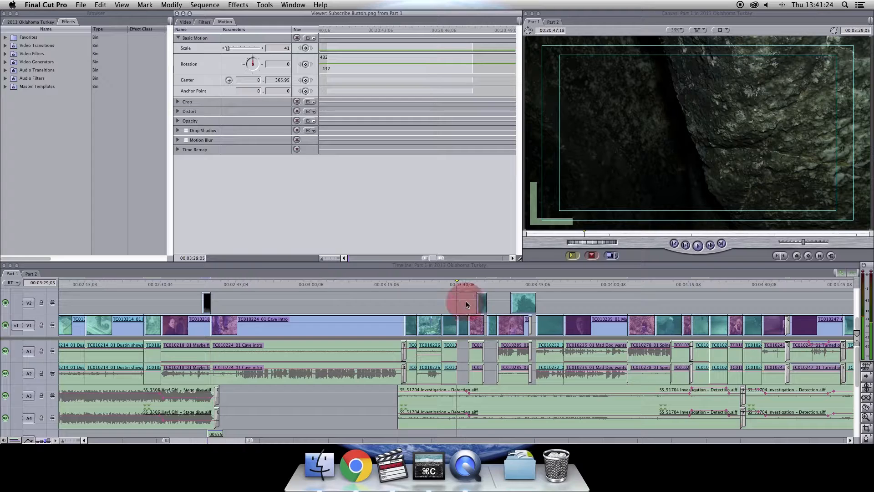
{"action": "left_click", "coordinate": [67, 23]}
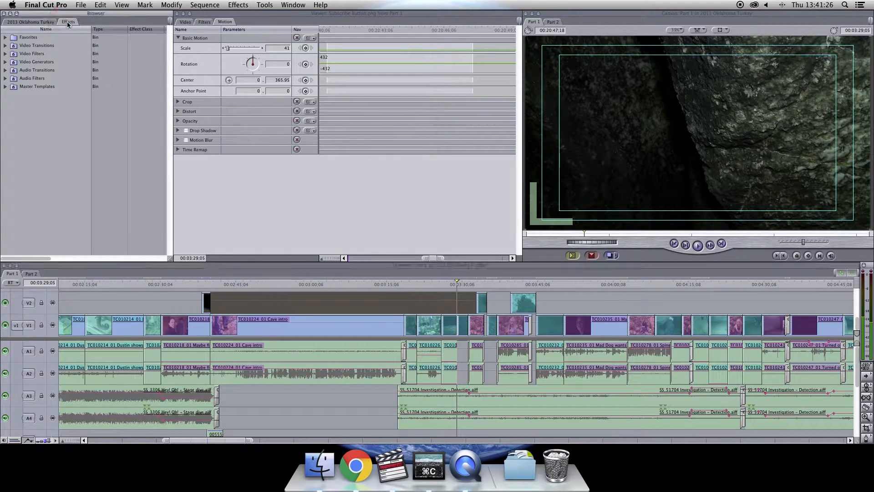
{"action": "left_click", "coordinate": [6, 54]}
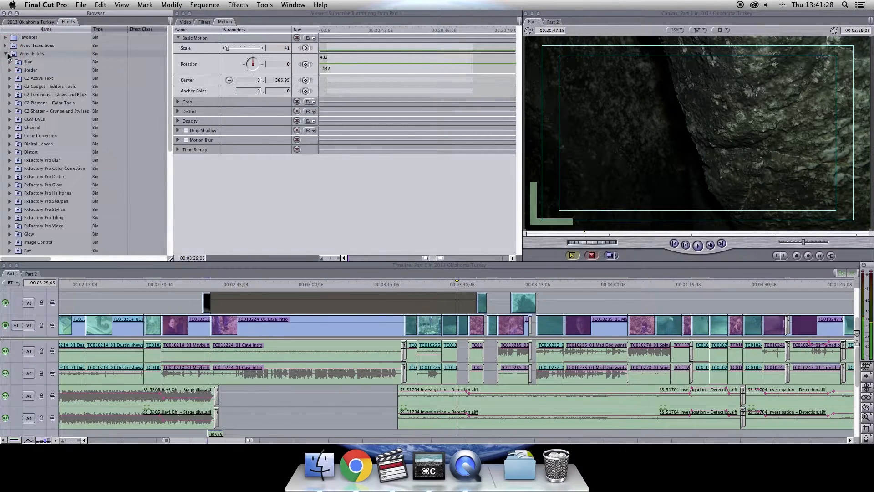
{"action": "left_click", "coordinate": [10, 136]}
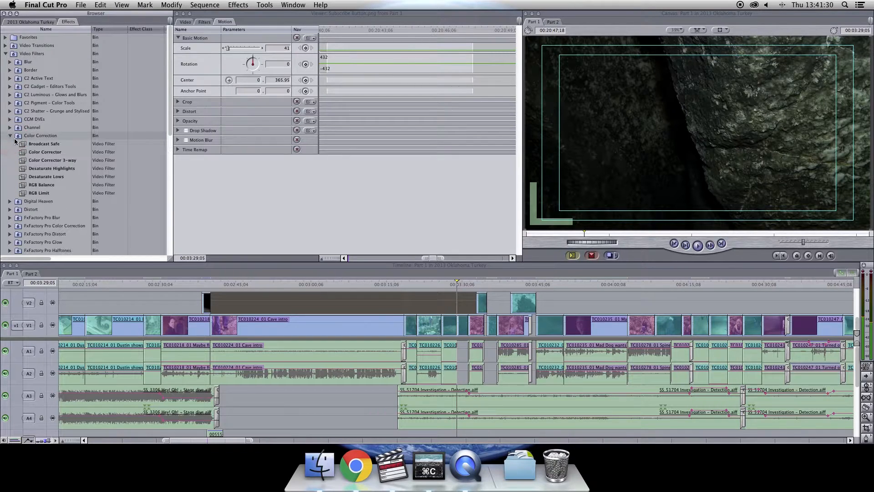
{"action": "left_click", "coordinate": [45, 162]}
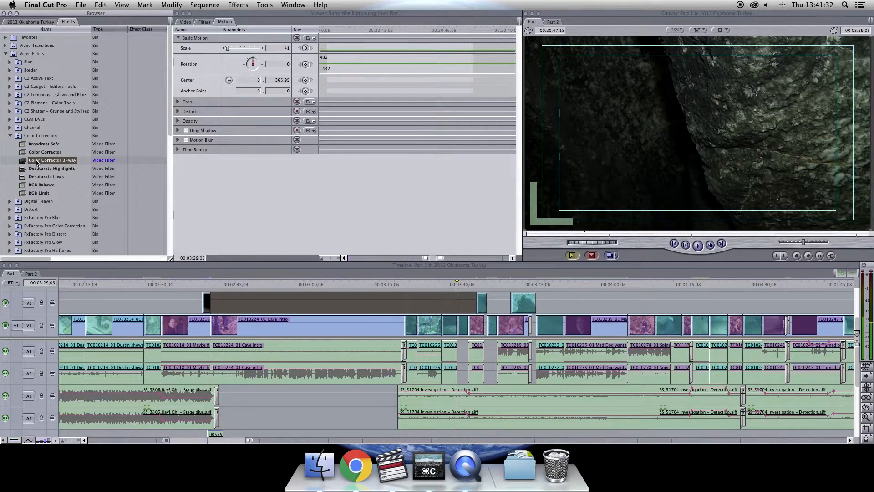
{"action": "left_click_drag", "start_coordinate": [23, 162], "coordinate": [465, 326]}
{"action": "double_click", "coordinate": [464, 325]}
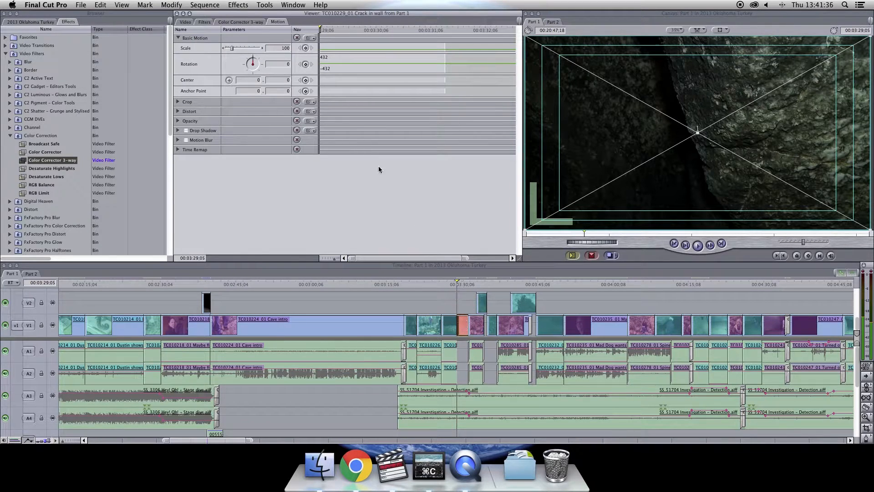
Brighten the "Crack in wall" clip by raising the Mids level in its Color Corrector 3-way filter.
{"action": "left_click", "coordinate": [231, 22]}
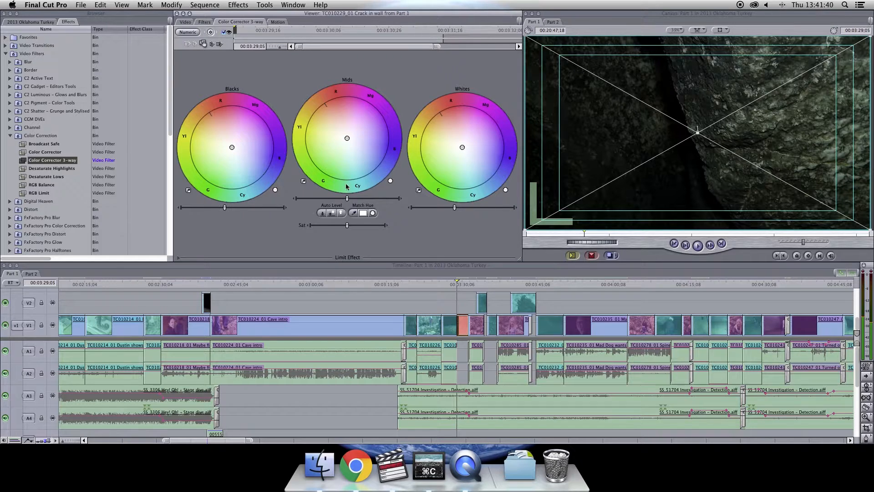
{"action": "left_click_drag", "start_coordinate": [347, 199], "coordinate": [365, 201]}
{"action": "left_click", "coordinate": [363, 212]}
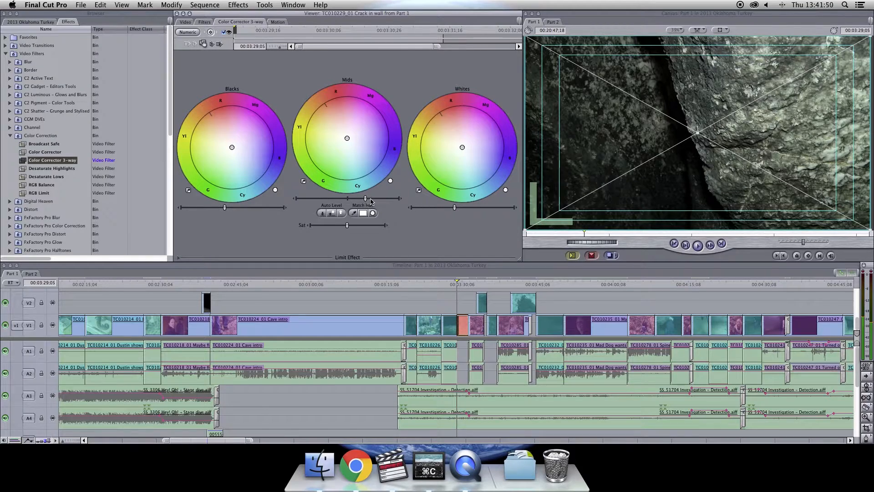
{"action": "mouse_move", "coordinate": [366, 201]}
{"action": "left_mouse_down"}
{"action": "mouse_move", "coordinate": [401, 201]}
{"action": "mouse_move", "coordinate": [372, 206]}
{"action": "left_mouse_up"}
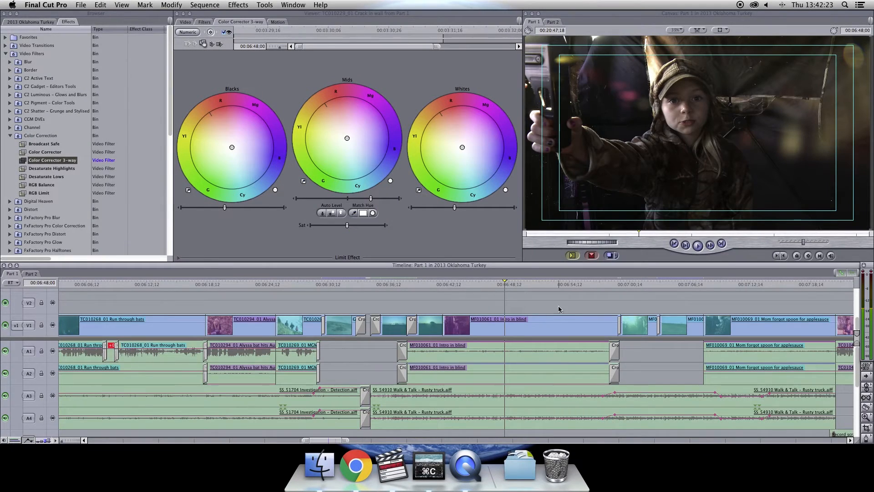
Apply the Color Corrector 3-way filter to the "Intro in blind" clip and raise its Mids level to brighten the picture.
{"action": "left_click", "coordinate": [31, 160]}
{"action": "left_click_drag", "start_coordinate": [24, 161], "coordinate": [541, 328]}
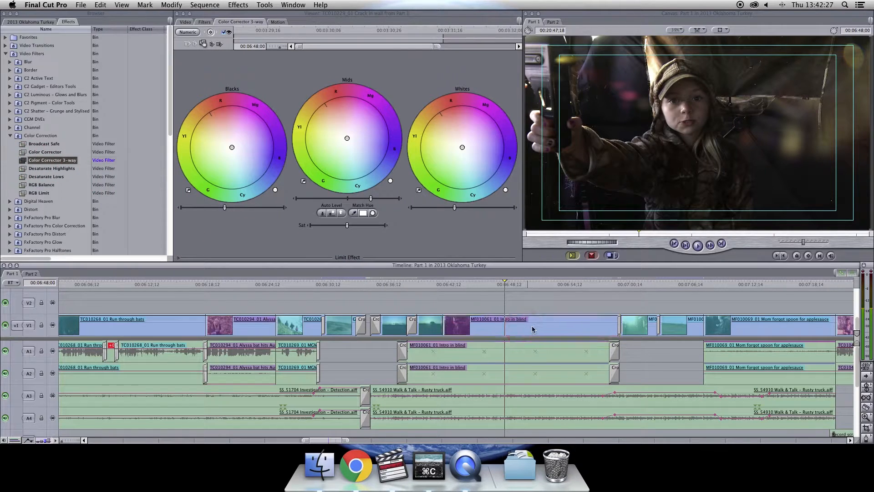
{"action": "double_click", "coordinate": [541, 329]}
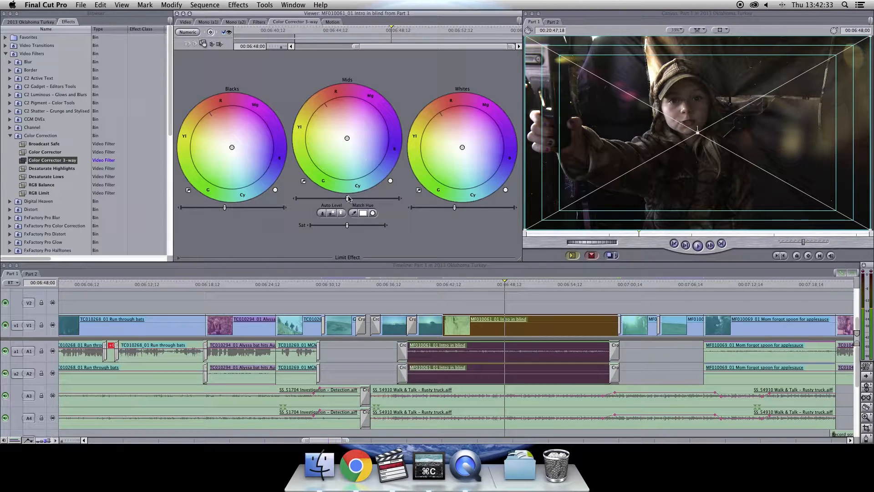
{"action": "left_click_drag", "start_coordinate": [349, 199], "coordinate": [360, 199]}
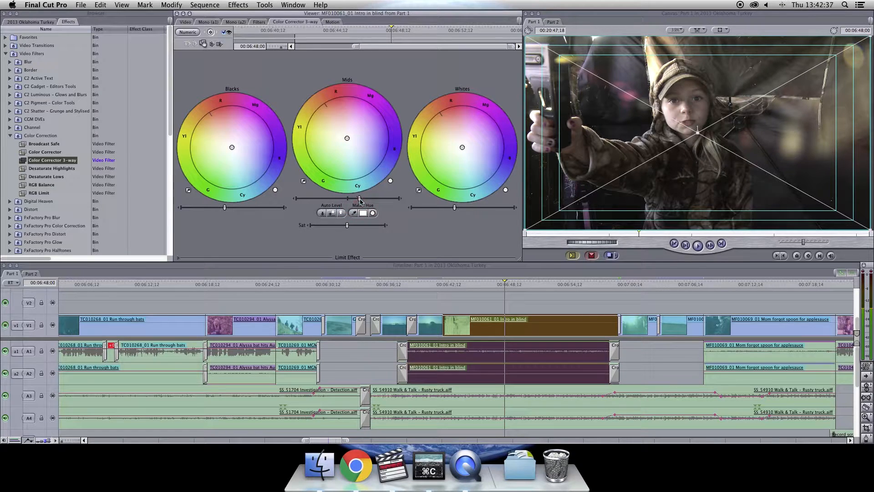
{"action": "left_click", "coordinate": [605, 308]}
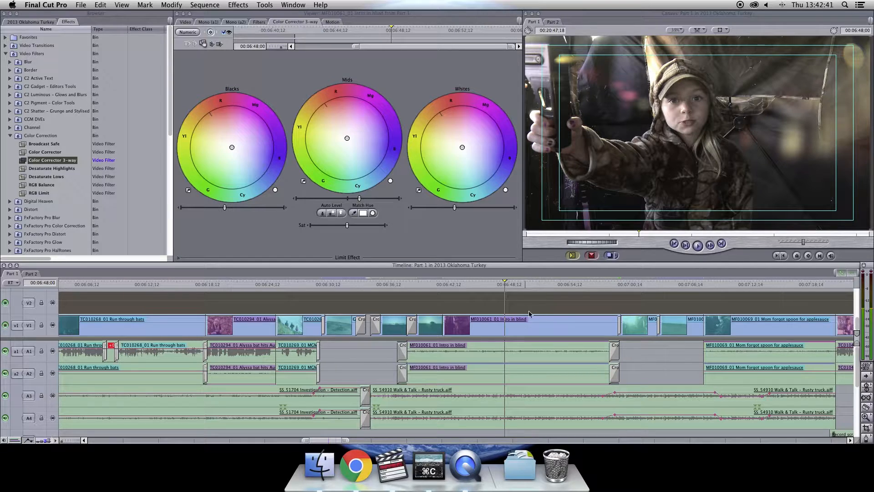
Copy the Color Corrector 3-way filter from the "Intro in blind" clip.
{"action": "left_click", "coordinate": [750, 284]}
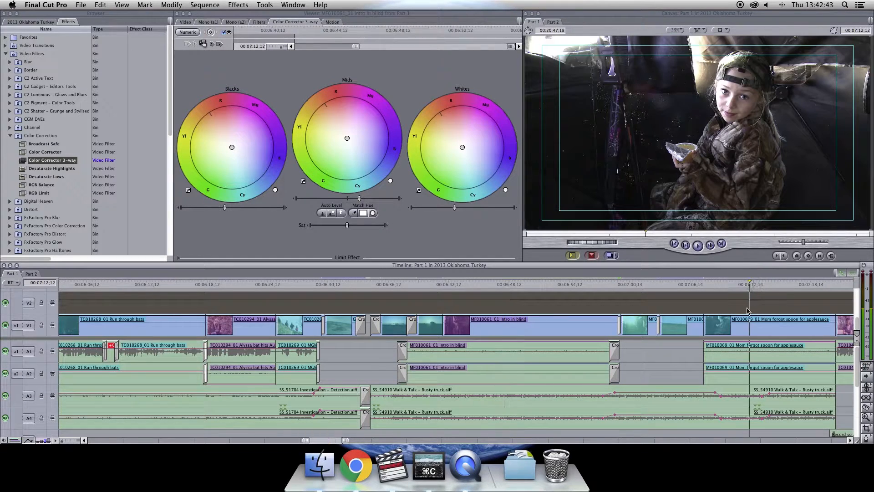
{"action": "left_click", "coordinate": [564, 284]}
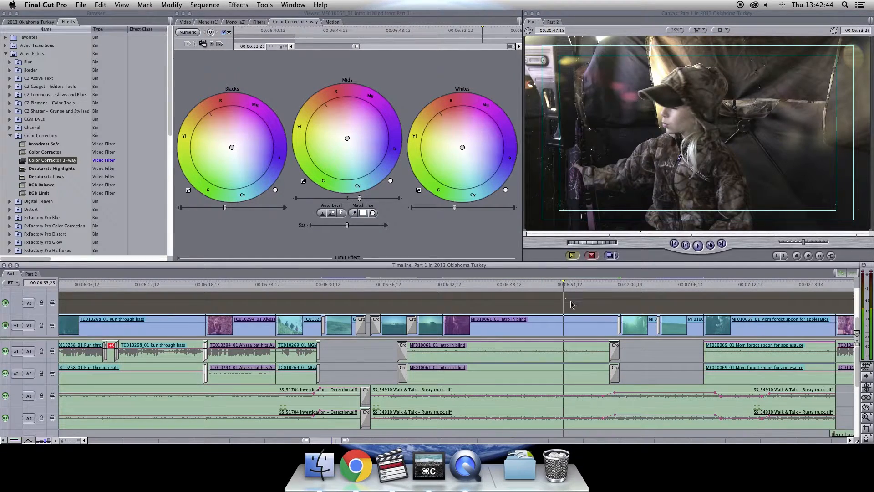
{"action": "left_click", "coordinate": [533, 284]}
{"action": "double_click", "coordinate": [521, 329]}
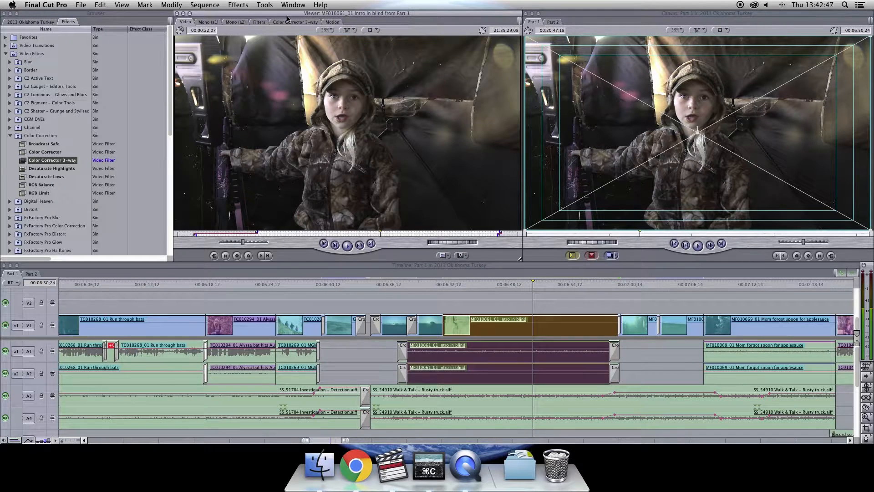
{"action": "left_click", "coordinate": [281, 21]}
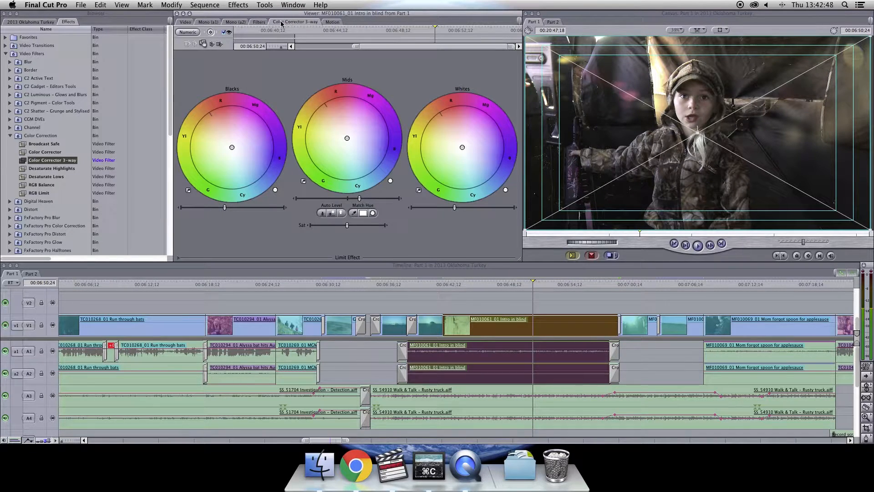
{"action": "left_click", "coordinate": [258, 22]}
{"action": "left_click", "coordinate": [203, 45]}
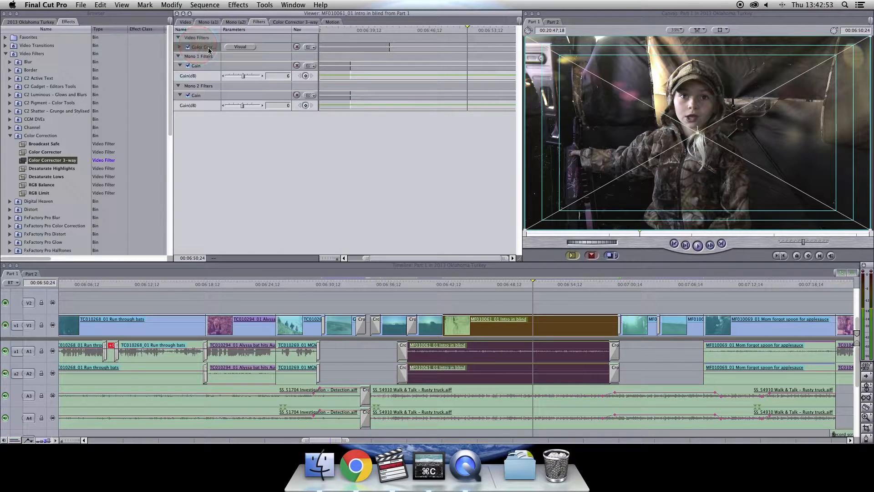
{"action": "key", "text": "super+c"}
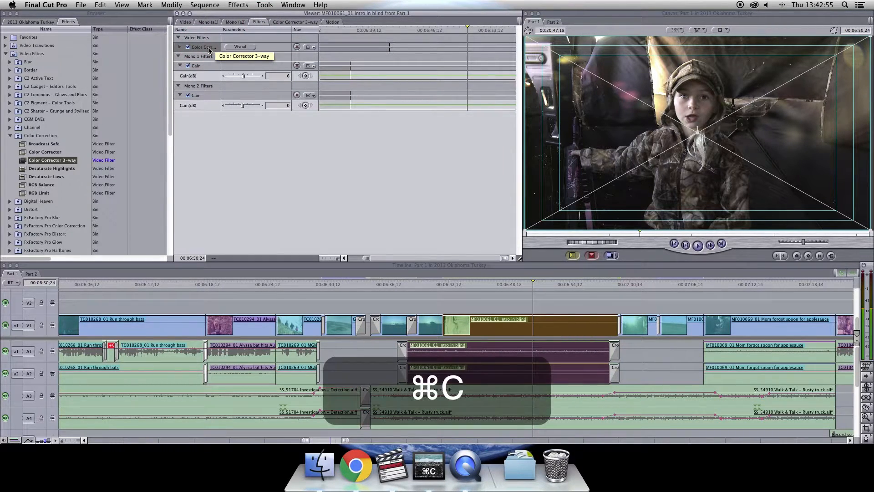
Paste the copied Color Corrector 3-way filter into the filters of the "Mom forgot spoon for applesauce" clip.
{"action": "left_click", "coordinate": [742, 286]}
{"action": "double_click", "coordinate": [756, 324]}
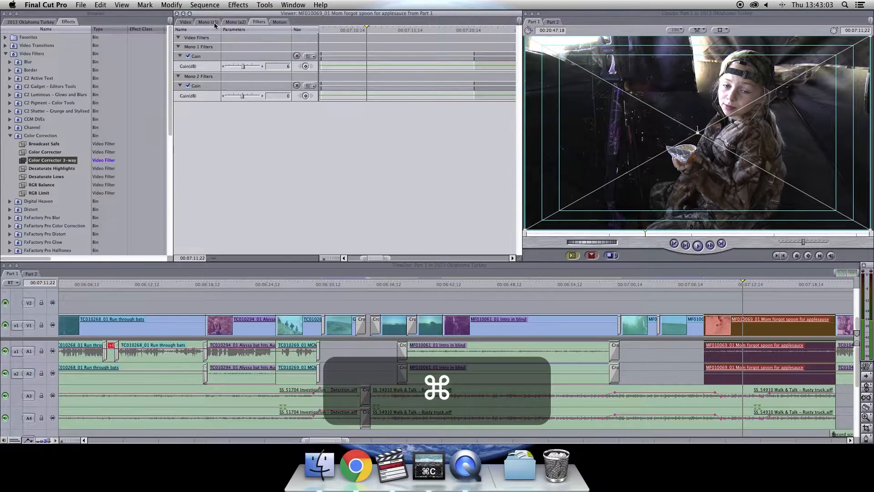
{"action": "key", "text": "super+v"}
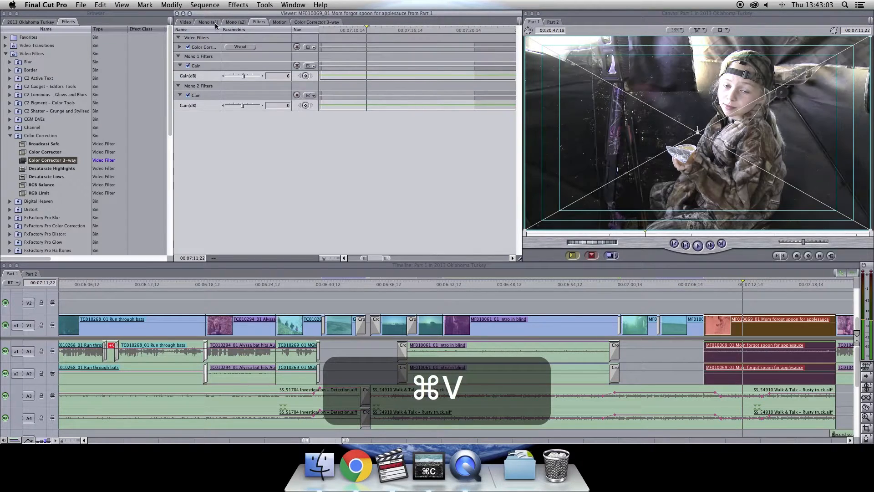
Lower the Mids level slightly in the Color Corrector 3-way filter of the "Mom forgot spoon for applesauce" clip.
{"action": "left_click", "coordinate": [754, 285]}
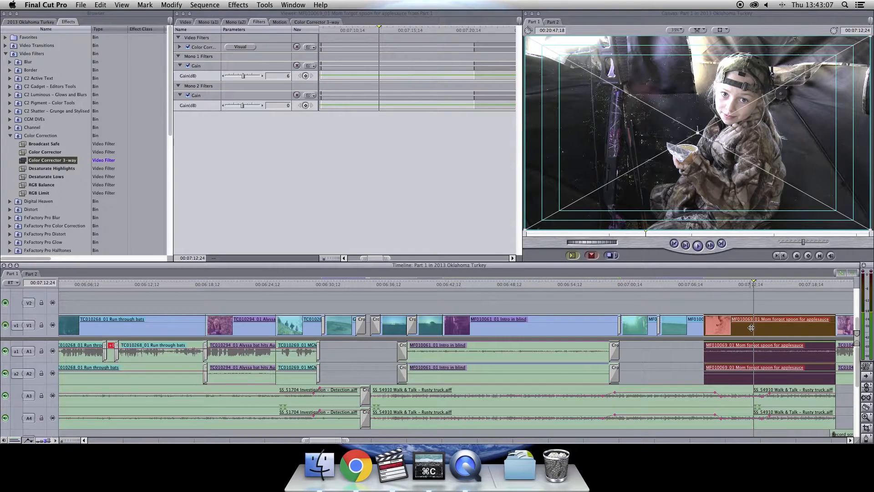
{"action": "left_click", "coordinate": [312, 22]}
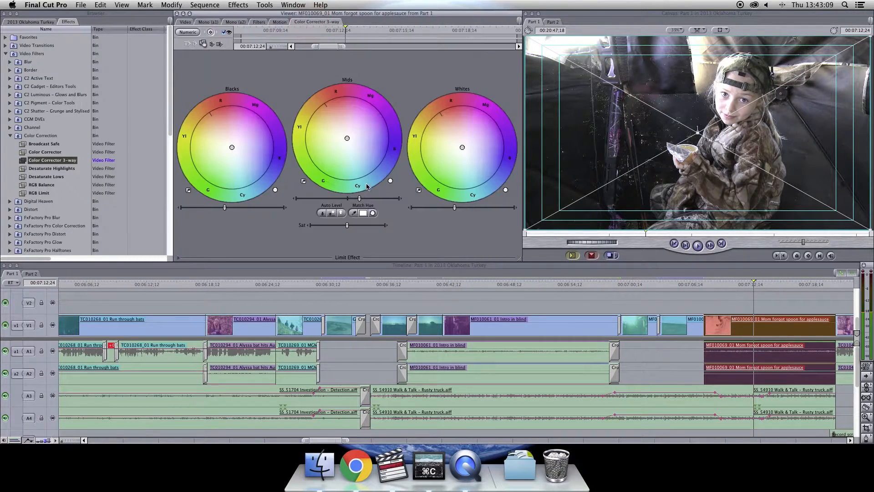
{"action": "left_click_drag", "start_coordinate": [360, 199], "coordinate": [353, 201]}
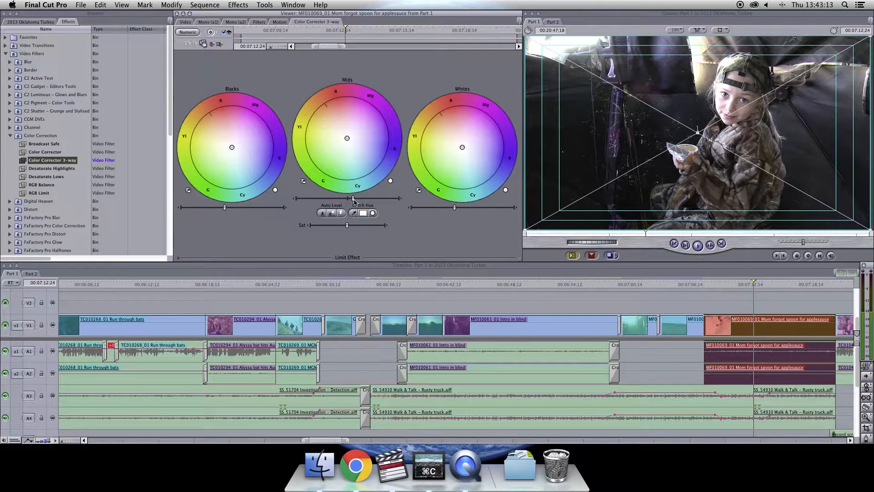
{"action": "left_click", "coordinate": [722, 305]}
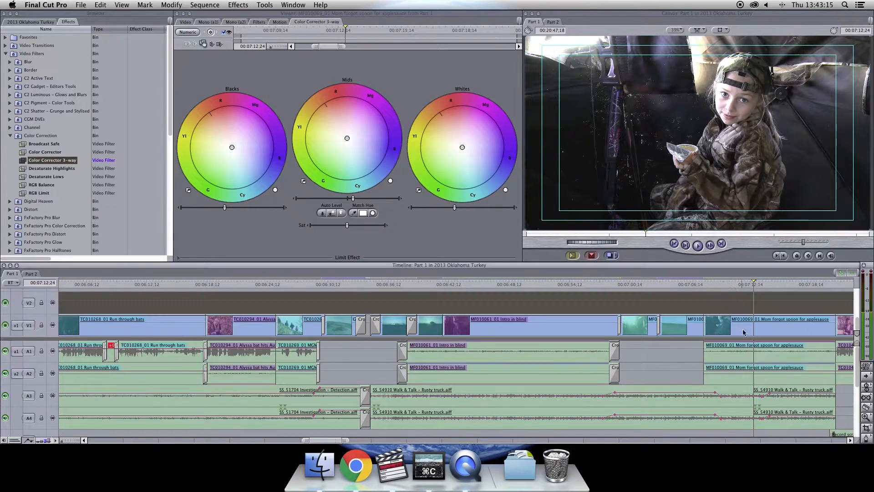
Delete the Color Corrector 3-way filter from the "Mom forgot spoon for applesauce" clip.
{"action": "left_click", "coordinate": [258, 22]}
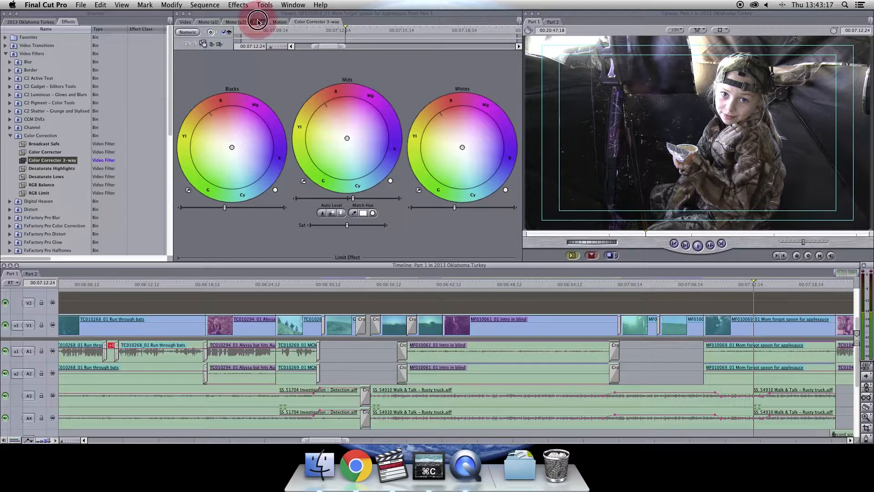
{"action": "left_click", "coordinate": [212, 46]}
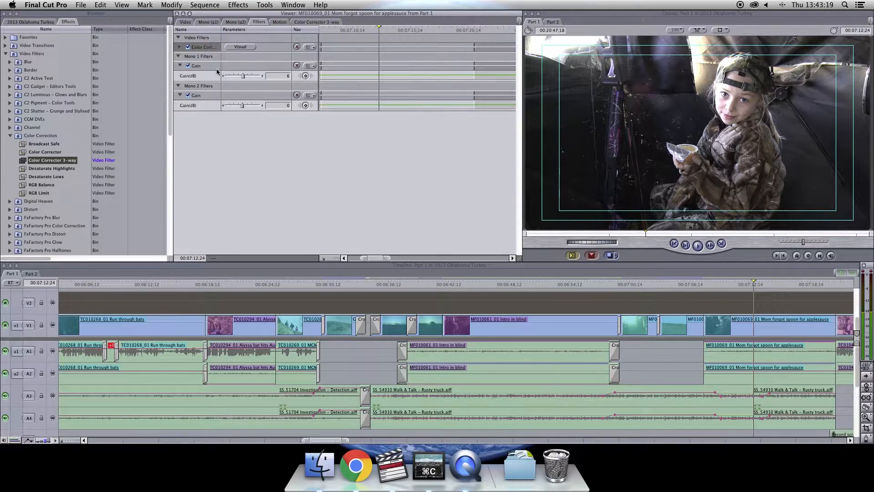
{"action": "key", "text": "BackSpace"}
Copy the whole color-corrected "Intro in blind" clip from the timeline.
{"action": "left_click", "coordinate": [540, 285]}
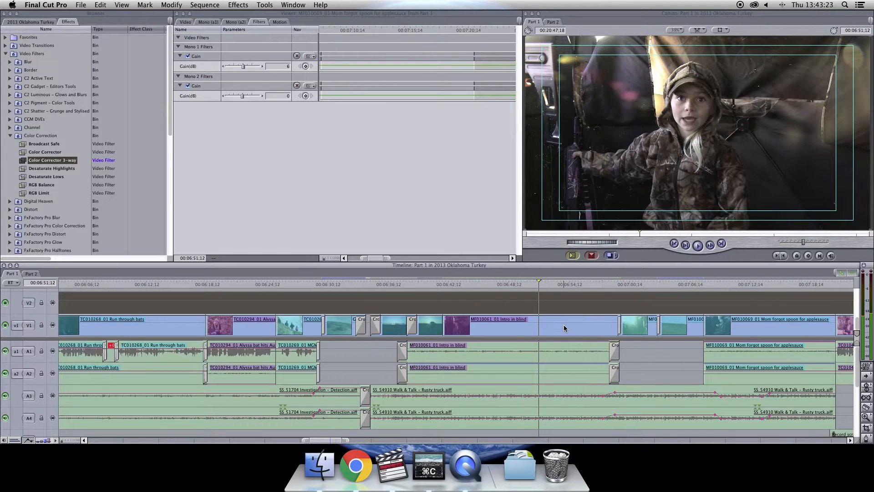
{"action": "left_click", "coordinate": [564, 325]}
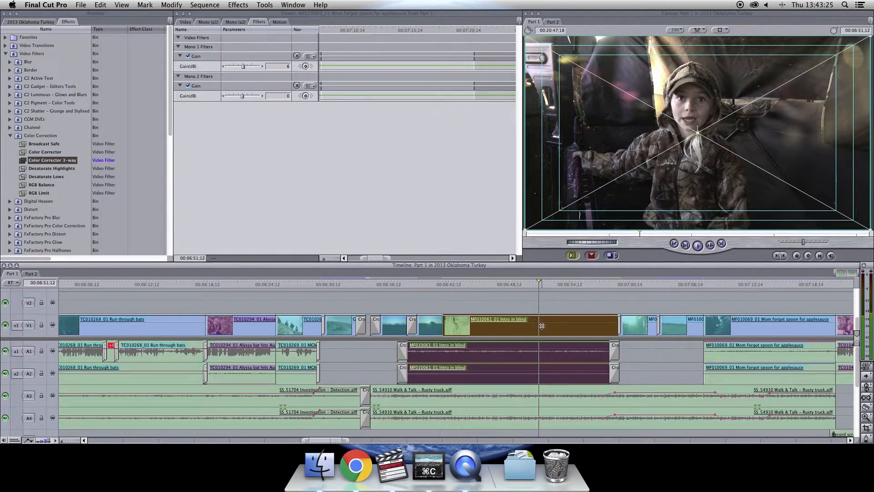
{"action": "right_click", "coordinate": [550, 326]}
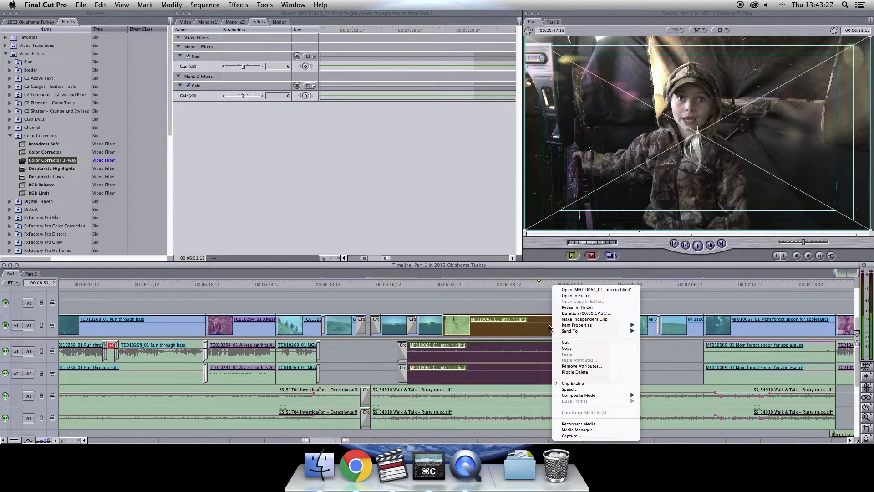
{"action": "left_click", "coordinate": [586, 349]}
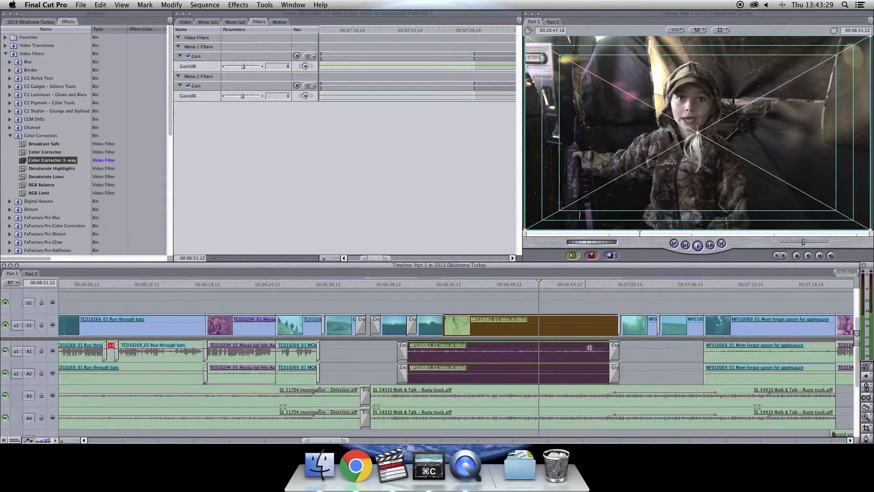
Try selecting the "Mom forgot spoon for applesauce" clip together with other clips on V1, and clear the selection.
{"action": "left_click", "coordinate": [727, 283]}
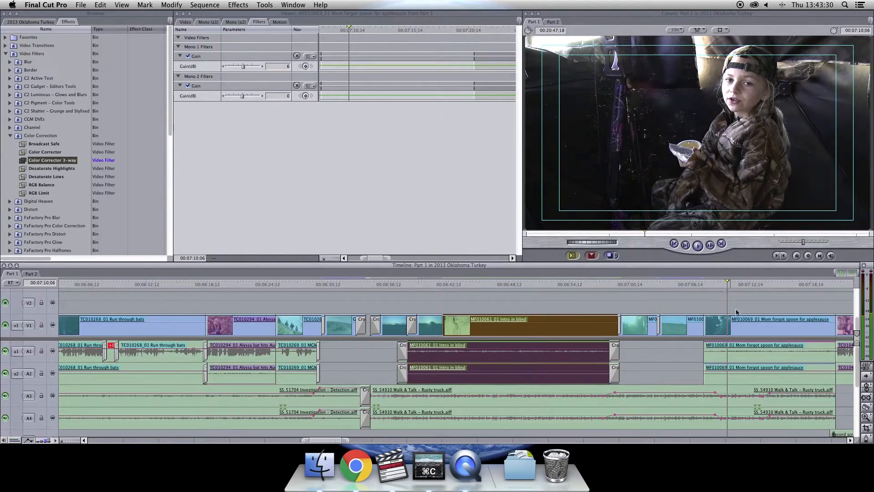
{"action": "left_click", "coordinate": [758, 321]}
{"action": "scroll", "coordinate": [693, 304], "scroll_direction": "right", "scroll_amount": 4}
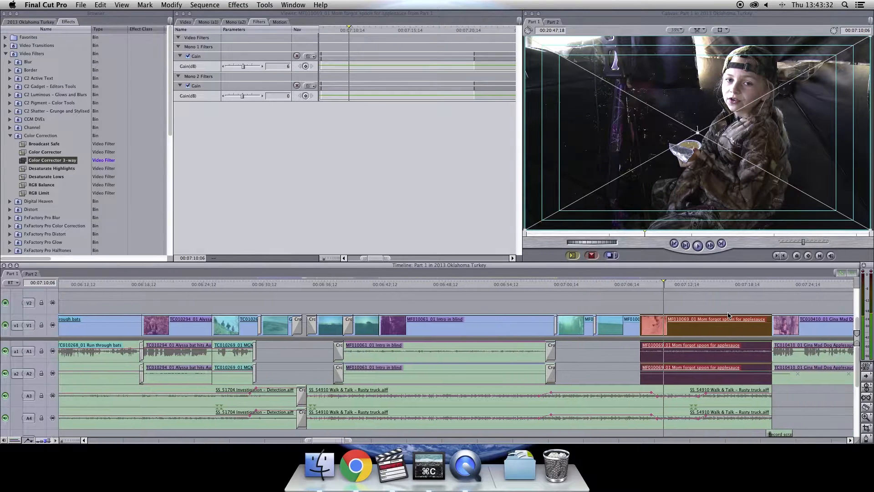
{"action": "left_click", "coordinate": [781, 326], "text": "super"}
{"action": "left_click", "coordinate": [747, 296]}
{"action": "left_click", "coordinate": [683, 324]}
{"action": "left_click", "coordinate": [783, 328], "text": "super"}
{"action": "left_click", "coordinate": [556, 321], "text": "super"}
{"action": "left_click", "coordinate": [704, 299]}
Paste only the video Filters attribute from the copied "Intro in blind" clip onto the "Mom forgot spoon for applesauce" clip.
{"action": "right_click", "coordinate": [670, 323]}
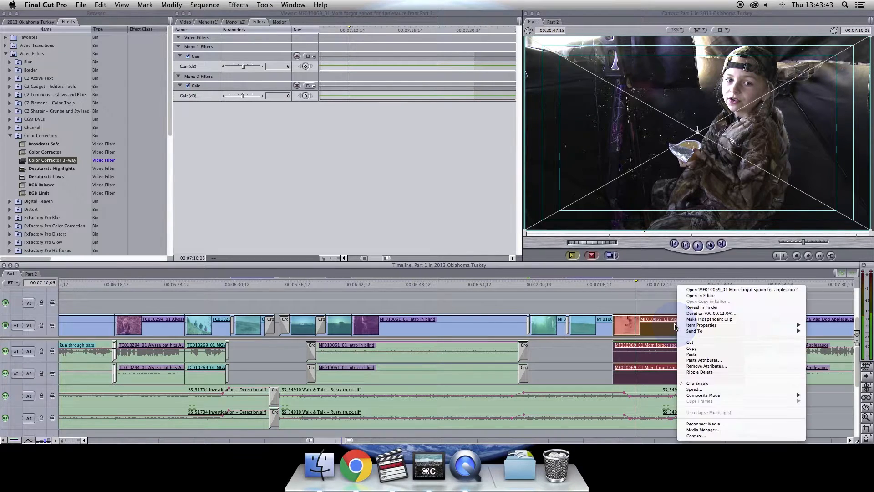
{"action": "left_click", "coordinate": [703, 360]}
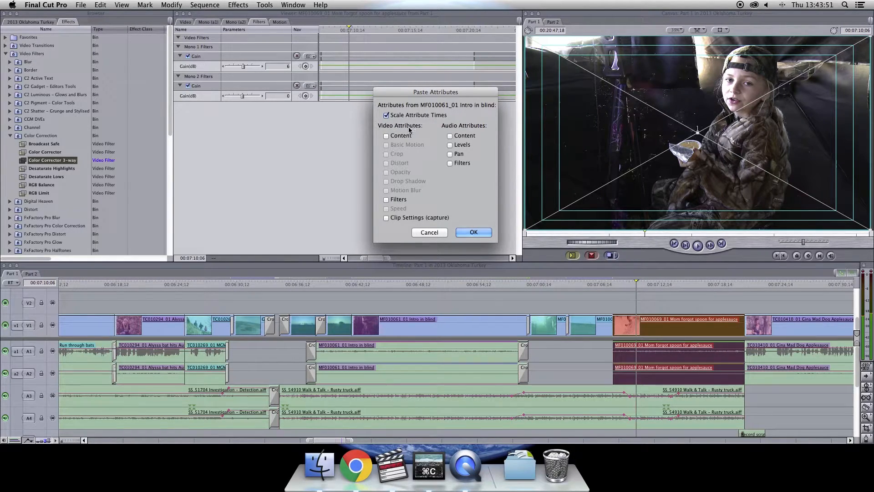
{"action": "left_click", "coordinate": [387, 200]}
{"action": "left_click", "coordinate": [473, 232]}
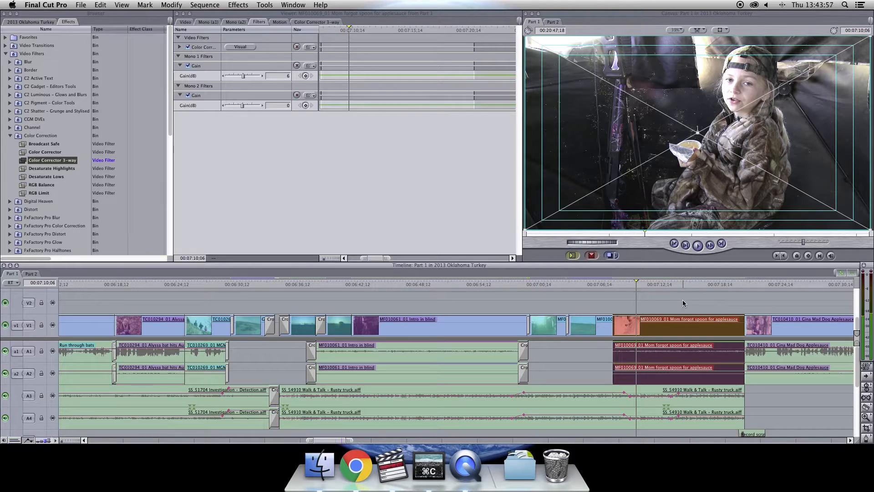
Lower the Mids level slightly in the pasted Color Corrector 3-way filter and deselect the "Mom forgot spoon for applesauce" clip.
{"action": "left_click", "coordinate": [311, 21]}
{"action": "left_click_drag", "start_coordinate": [359, 200], "coordinate": [355, 200]}
{"action": "left_click", "coordinate": [644, 290]}
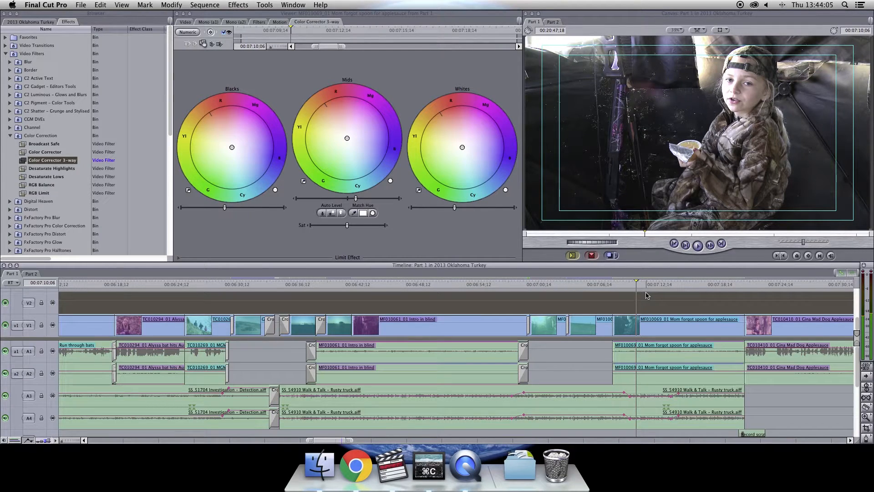
Apply the Proc Amp filter from Image Control to the "Sunrise time lapse" clip on V1 and open the clip's filter settings.
{"action": "left_click", "coordinate": [302, 284]}
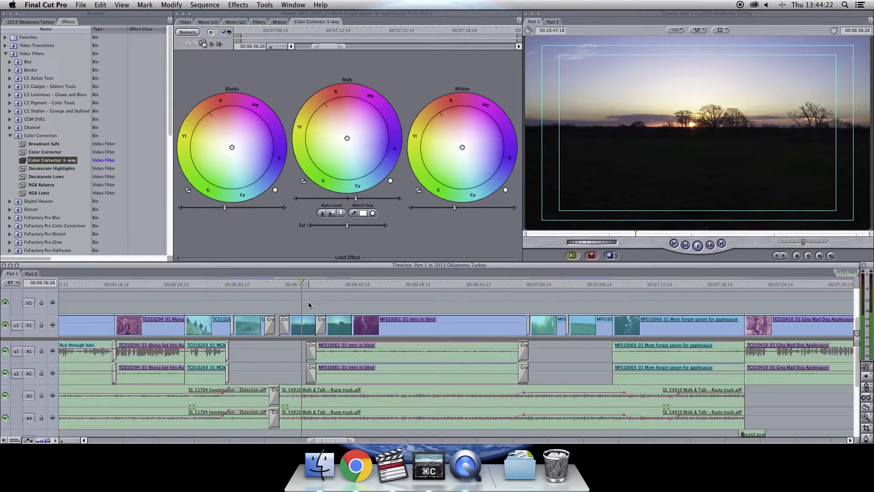
{"action": "left_click", "coordinate": [10, 137]}
{"action": "left_click", "coordinate": [10, 136]}
{"action": "scroll", "coordinate": [10, 135], "scroll_direction": "down", "scroll_amount": 4}
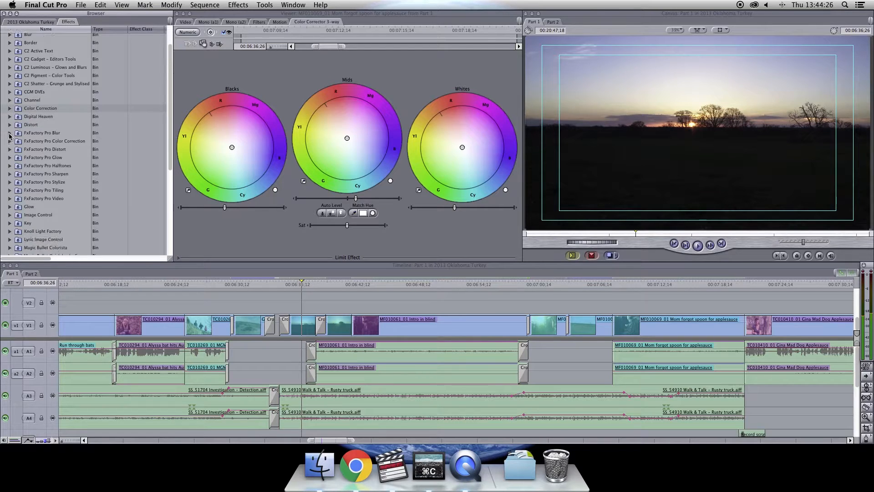
{"action": "left_click", "coordinate": [10, 197]}
{"action": "scroll", "coordinate": [53, 164], "scroll_direction": "down", "scroll_amount": 10}
{"action": "left_click", "coordinate": [30, 189]}
{"action": "left_click_drag", "start_coordinate": [23, 189], "coordinate": [304, 326]}
{"action": "double_click", "coordinate": [304, 324]}
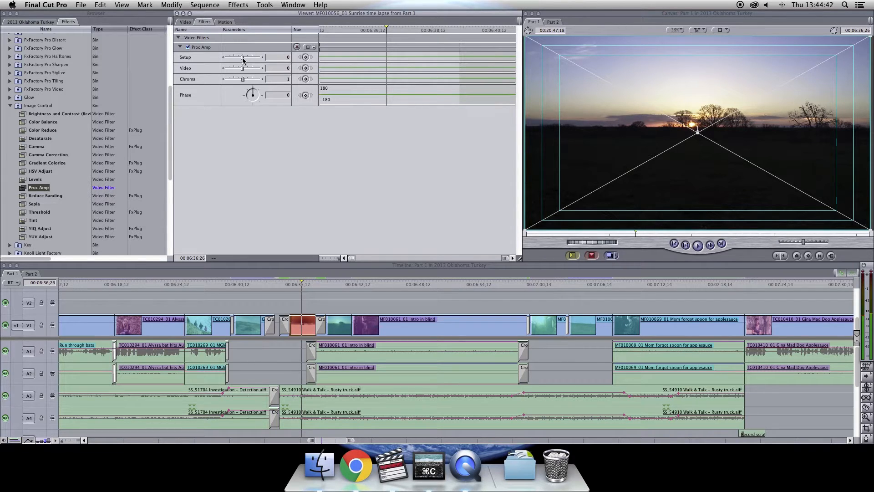
Try lowering the sunrise clip's Proc Amp Setup to -1 and shifting its Video level, and return both to 0.
{"action": "left_click_drag", "start_coordinate": [242, 60], "coordinate": [214, 59]}
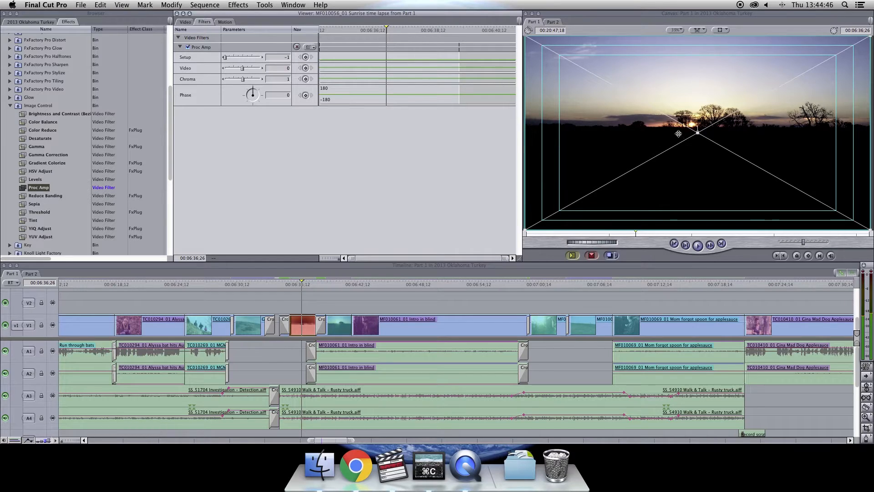
{"action": "left_click", "coordinate": [244, 59]}
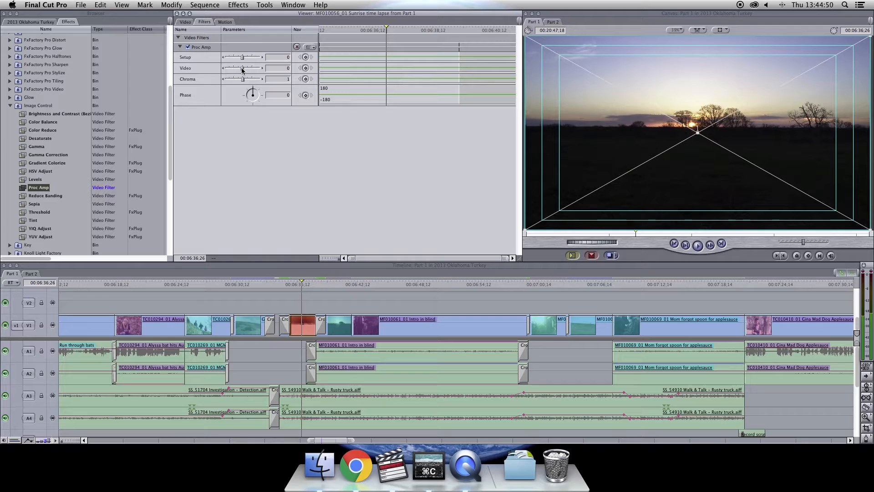
{"action": "mouse_move", "coordinate": [244, 70]}
{"action": "left_mouse_down"}
{"action": "mouse_move", "coordinate": [273, 72]}
{"action": "mouse_move", "coordinate": [242, 68]}
{"action": "left_mouse_up"}
Raise the sunrise clip's Proc Amp Chroma to about 1.58 and compare the image with the filter off and on.
{"action": "left_click_drag", "start_coordinate": [244, 78], "coordinate": [253, 81]}
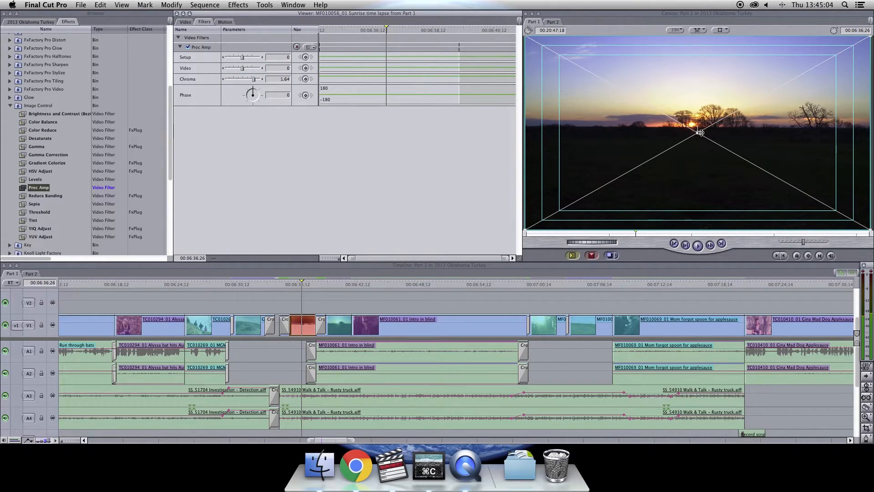
{"action": "left_click_drag", "start_coordinate": [255, 81], "coordinate": [259, 85]}
{"action": "left_click_drag", "start_coordinate": [258, 80], "coordinate": [252, 80]}
{"action": "left_click", "coordinate": [188, 47]}
{"action": "left_click", "coordinate": [188, 47]}
{"action": "left_click", "coordinate": [188, 48]}
{"action": "left_click", "coordinate": [188, 47]}
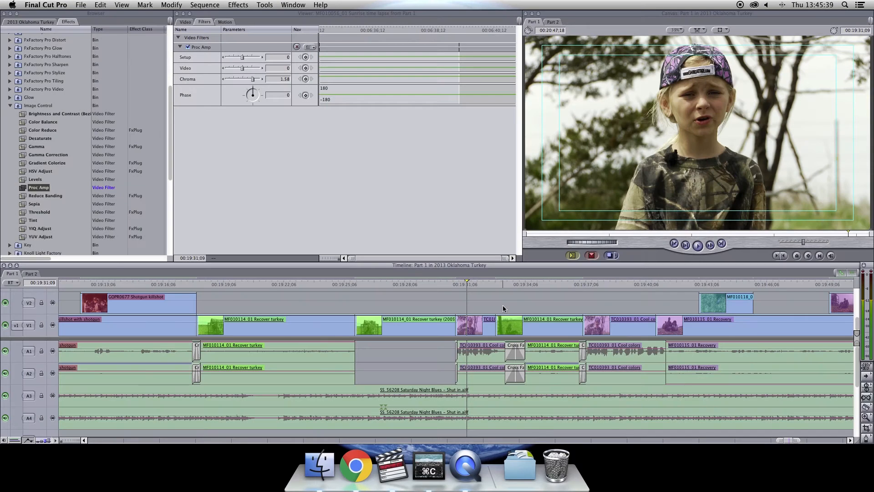
Apply the Proc Amp filter to the first "Cool colors" clip and raise its Chroma to about 1.3.
{"action": "left_click_drag", "start_coordinate": [38, 188], "coordinate": [479, 329]}
{"action": "double_click", "coordinate": [480, 329]}
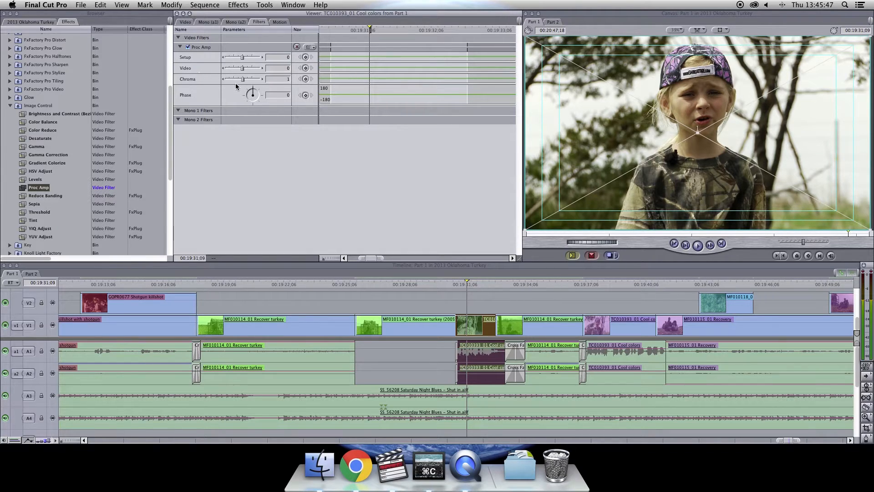
{"action": "left_click_drag", "start_coordinate": [245, 79], "coordinate": [248, 79]}
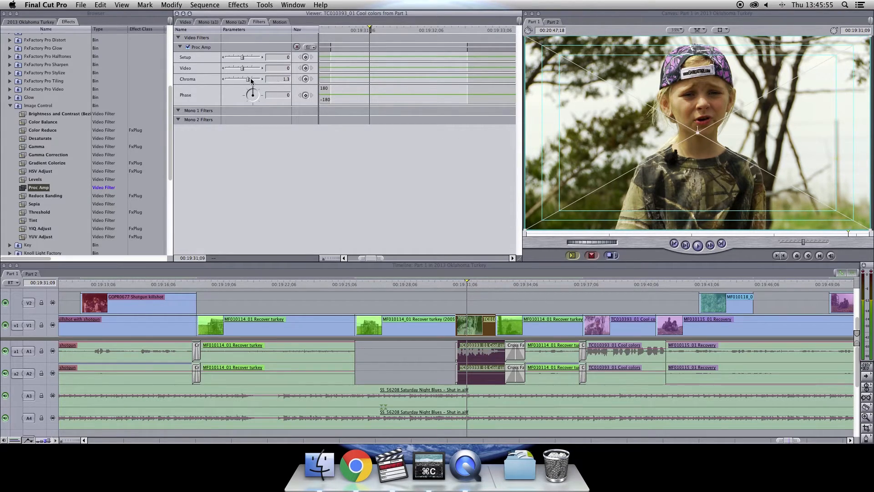
{"action": "mouse_move", "coordinate": [249, 79]}
{"action": "left_mouse_down"}
{"action": "mouse_move", "coordinate": [279, 83]}
{"action": "mouse_move", "coordinate": [248, 81]}
{"action": "left_mouse_up"}
Set the first "Cool colors" clip's Proc Amp to Setup -0.16 and Chroma 1.43, and compare the image with the filter off and on.
{"action": "left_click", "coordinate": [242, 58]}
{"action": "left_click_drag", "start_coordinate": [240, 59], "coordinate": [250, 80]}
{"action": "left_click", "coordinate": [188, 47]}
{"action": "left_click", "coordinate": [188, 47]}
Copy the adjusted Proc Amp filter onto the second "Cool colors" clip on V1 and save the project.
{"action": "left_click", "coordinate": [209, 48]}
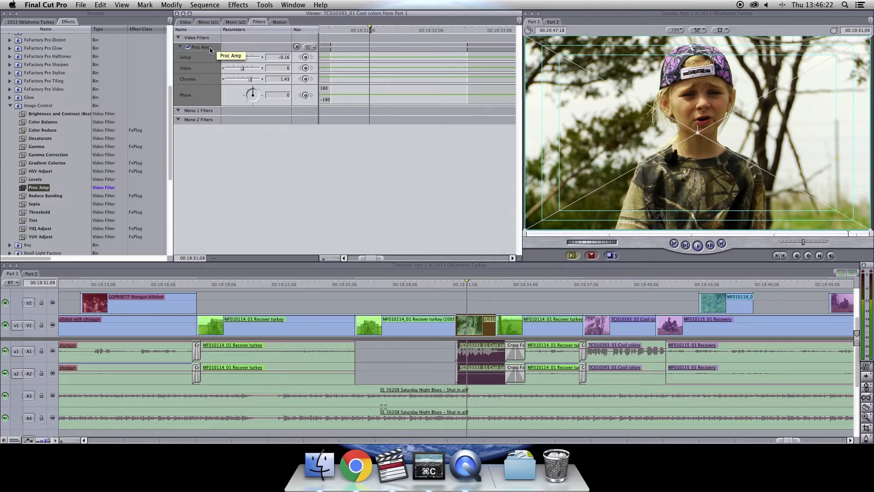
{"action": "key", "text": "super+c"}
{"action": "left_click", "coordinate": [613, 281]}
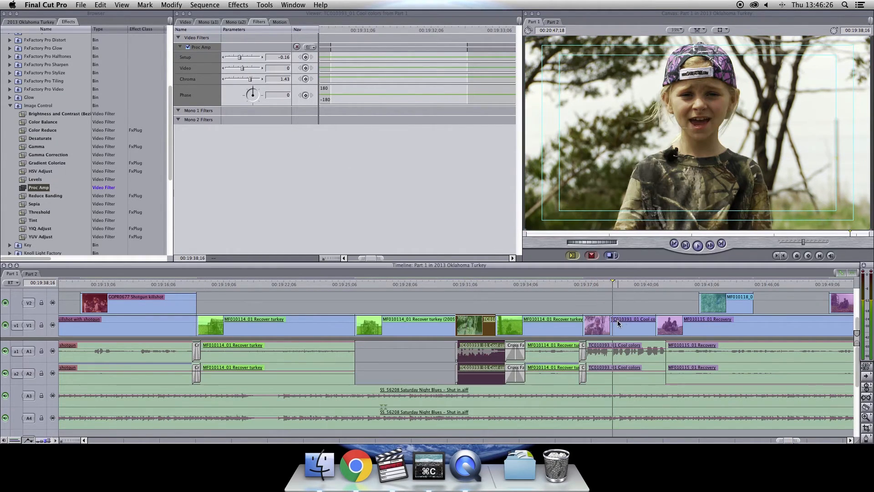
{"action": "double_click", "coordinate": [617, 321]}
{"action": "left_click", "coordinate": [348, 146]}
{"action": "key", "text": "super+v"}
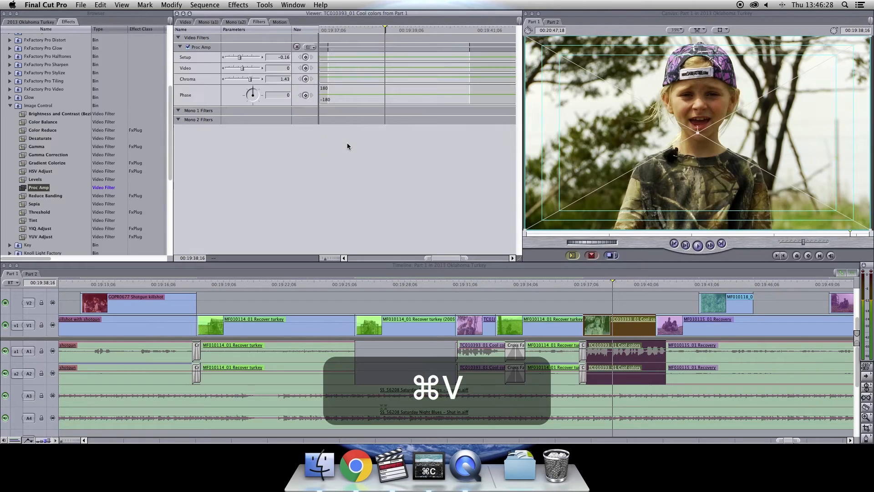
{"action": "left_click", "coordinate": [626, 302]}
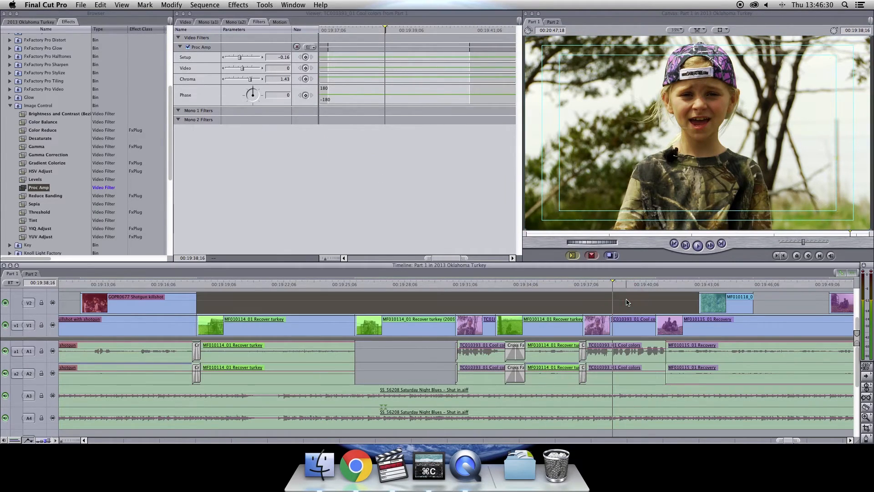
{"action": "key", "text": "super+s"}
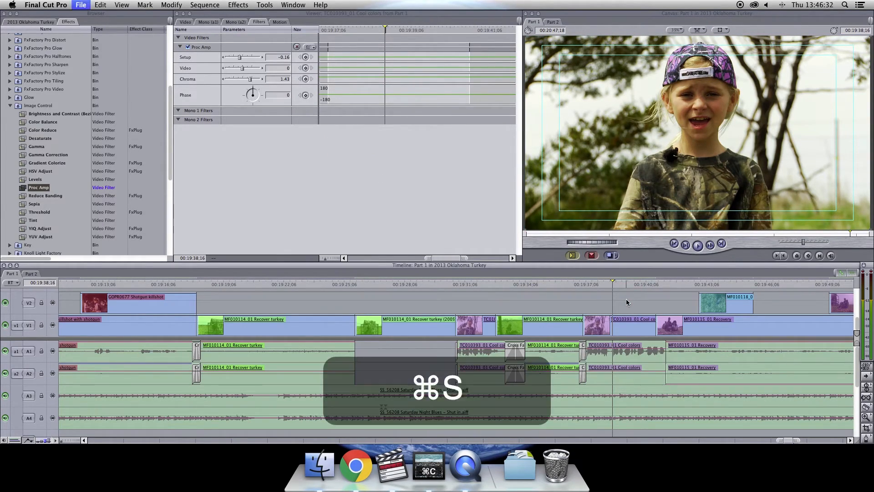